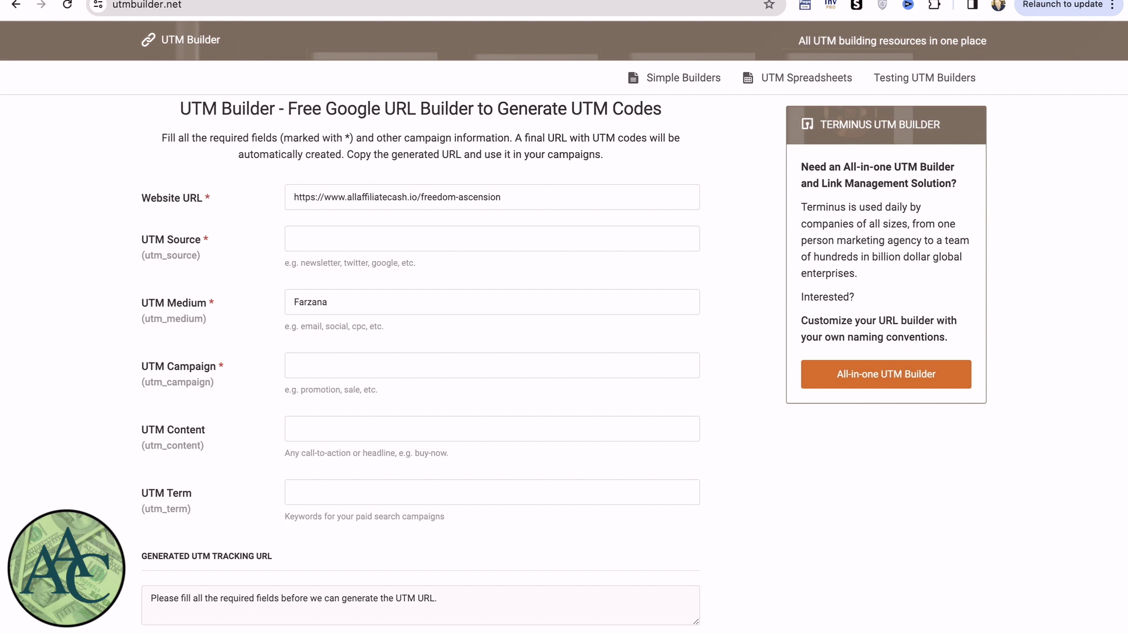
Step: Enter UDIMI as the UTM Source
type("UDIMI")
Step: Paste freedom-ascension as the UTM Campaign and select the full generated tracking URL
type("freedom-ascension")
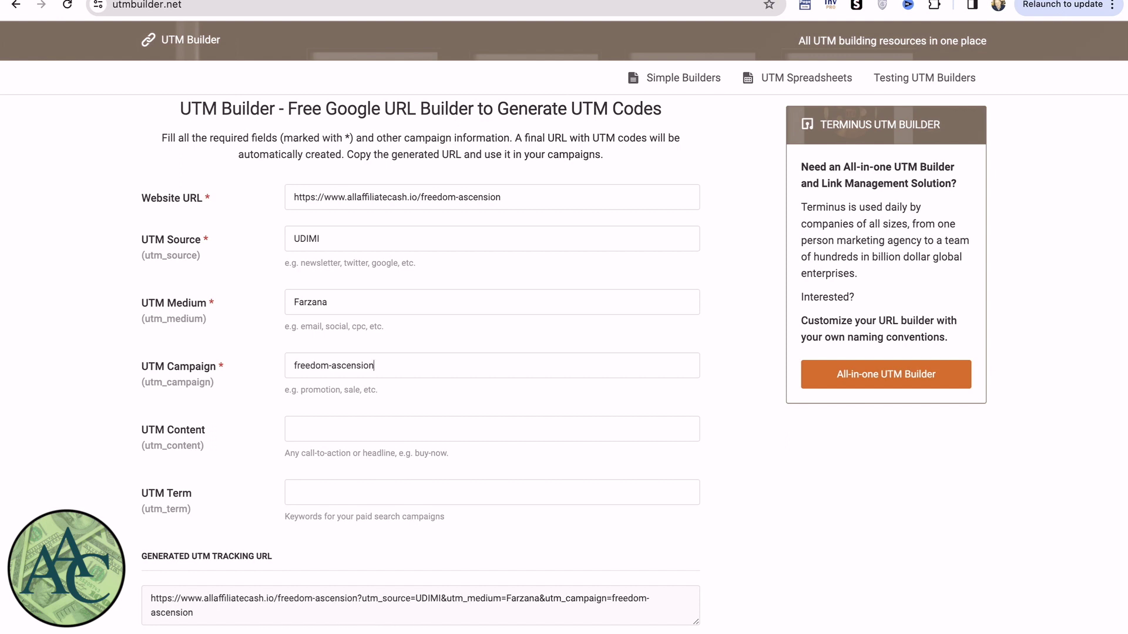
left_click_drag(193, 613, 150, 598)
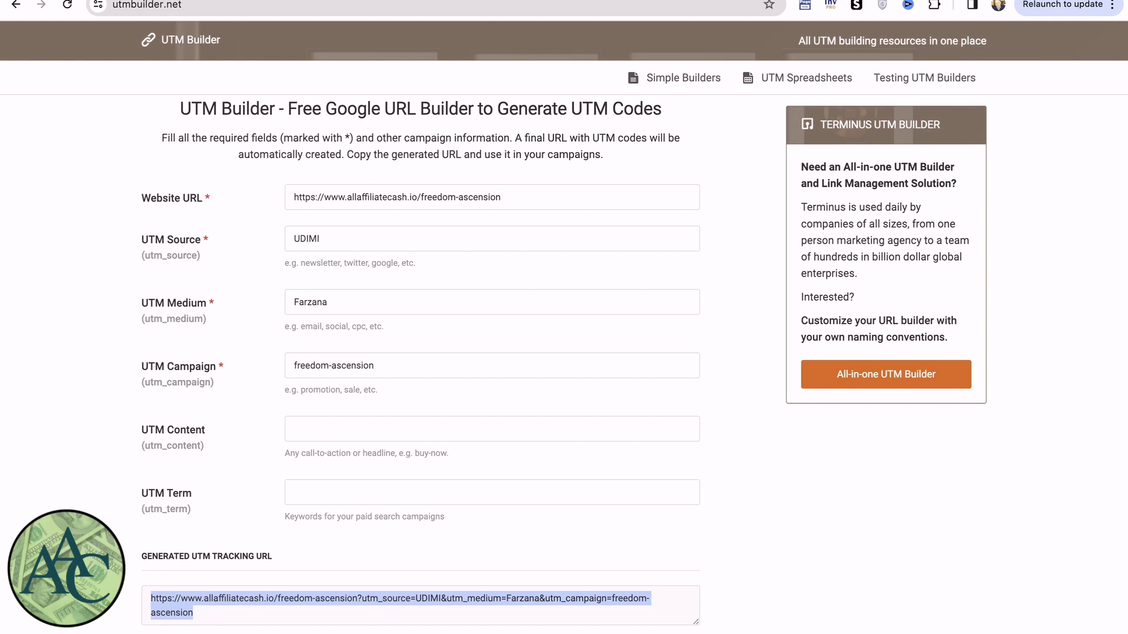
Step: Switch to the Funnel Freedom tab for the URL Redirects page
key("ctrl+Tab")
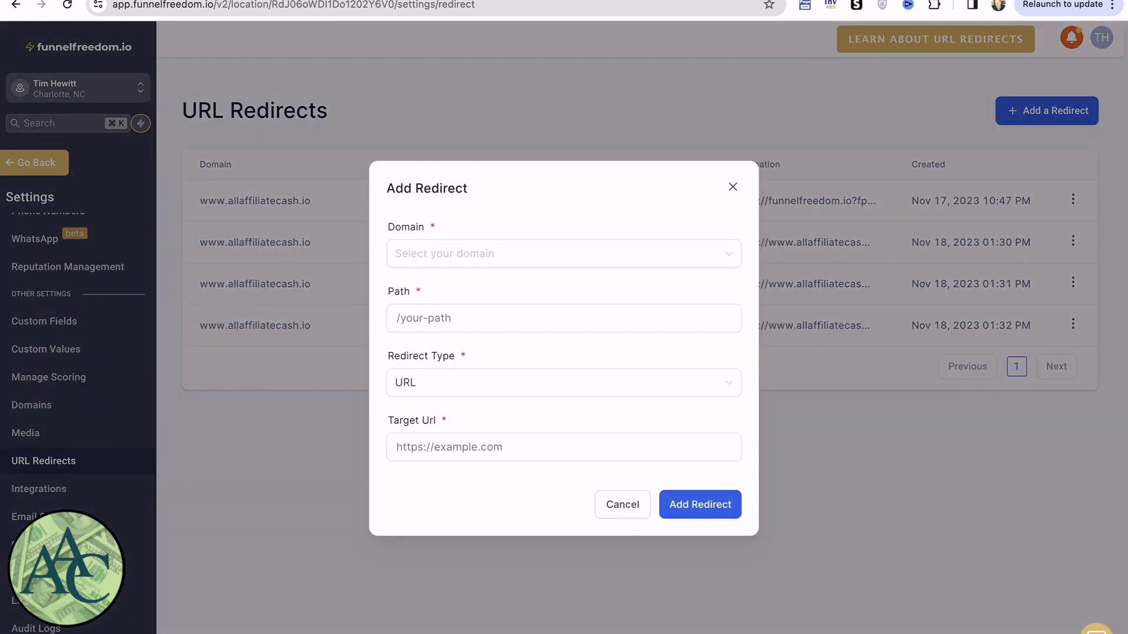
left_click(564, 253)
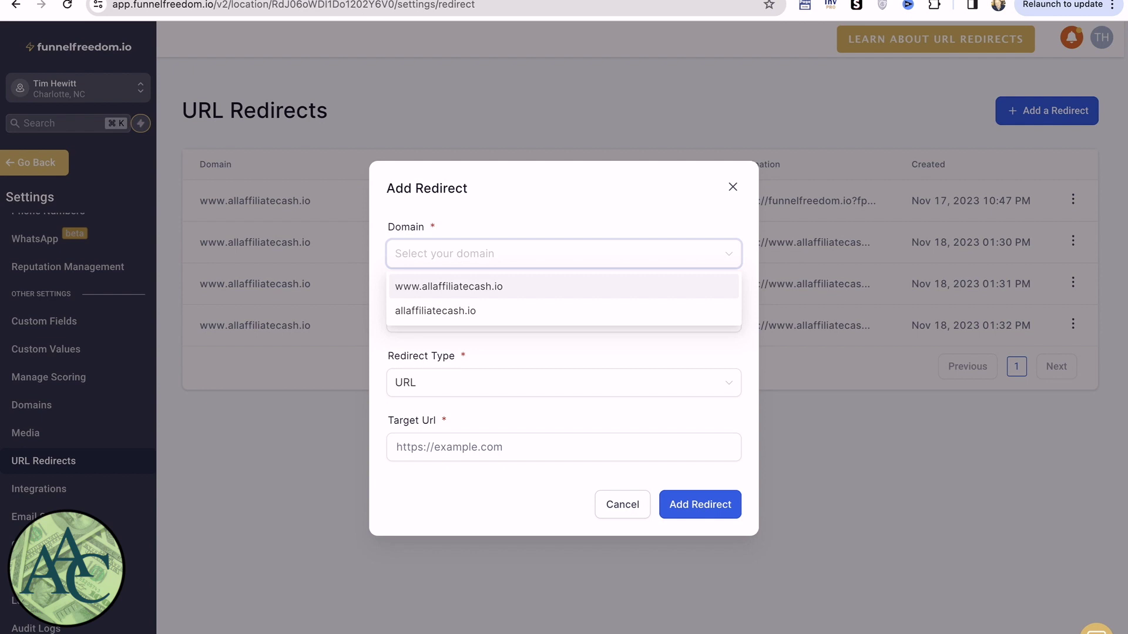
left_click(449, 286)
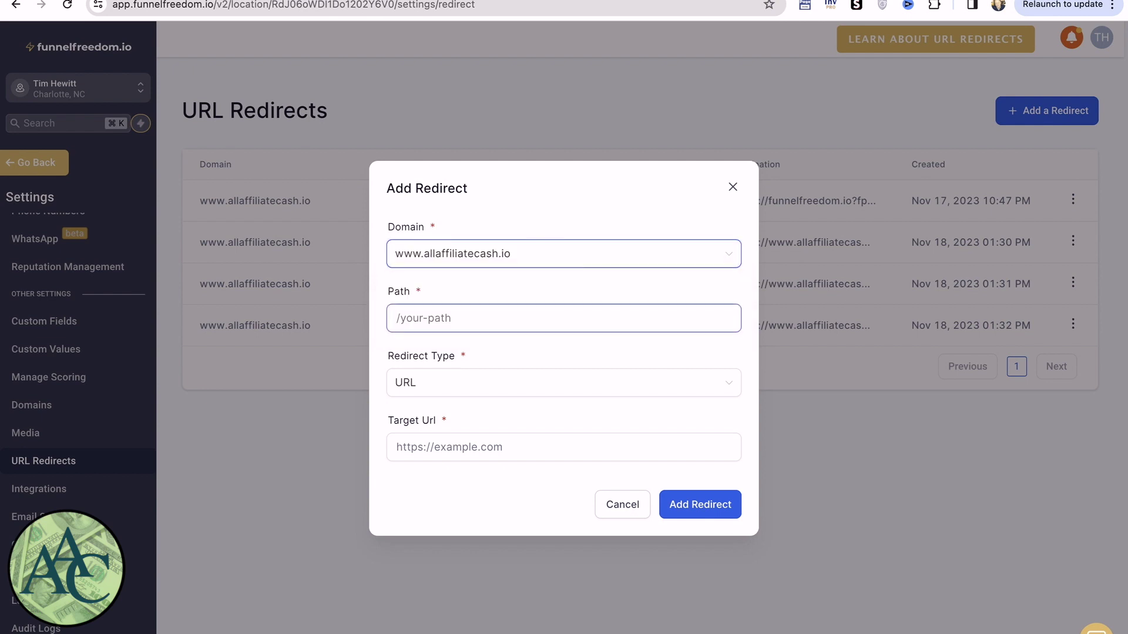
left_click(447, 447)
key("super+v")
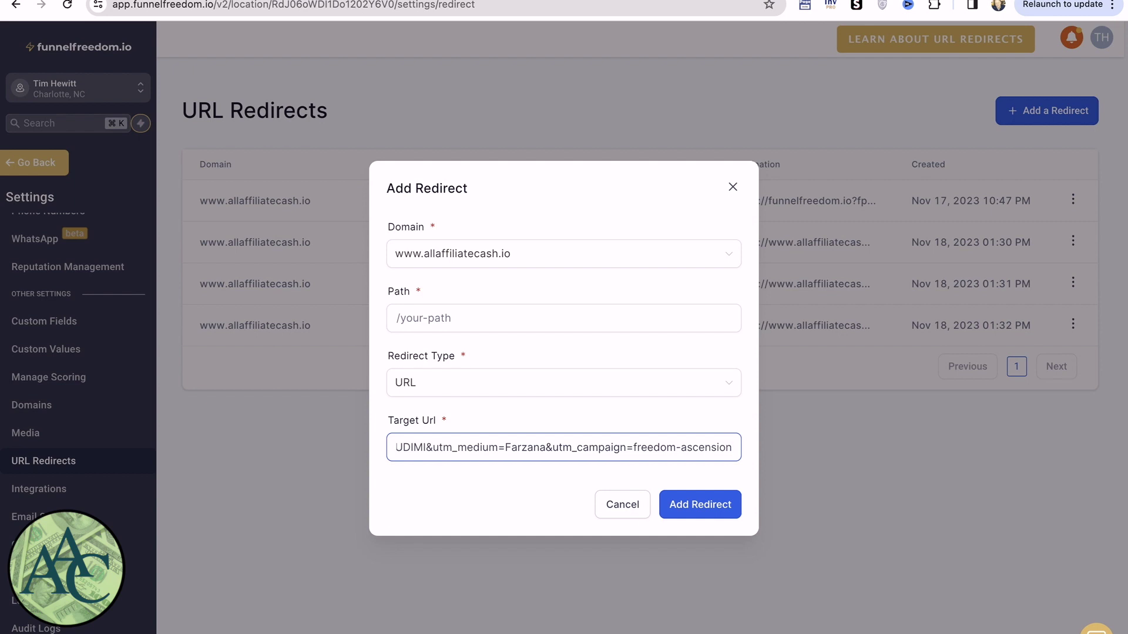
key("Left")
key("Left")
key("Left")
key("Left")
key("Left")
key("Left")
key("Left")
key("Left")
key("Left")
key("Left")
key("Left")
key("Left")
key("Left")
key("Left")
key("Left")
key("Left")
key("Left")
key("Left")
key("Left")
key("Left")
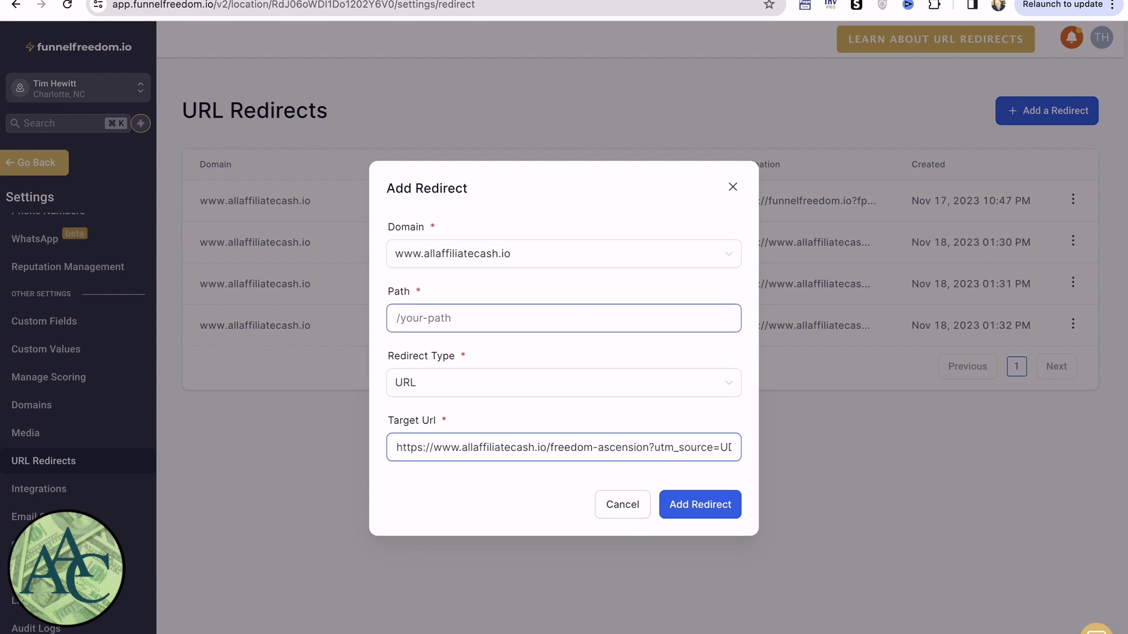
Step: Set the path to /freedom-ascension-solo3 and save the redirect
left_click(396, 318)
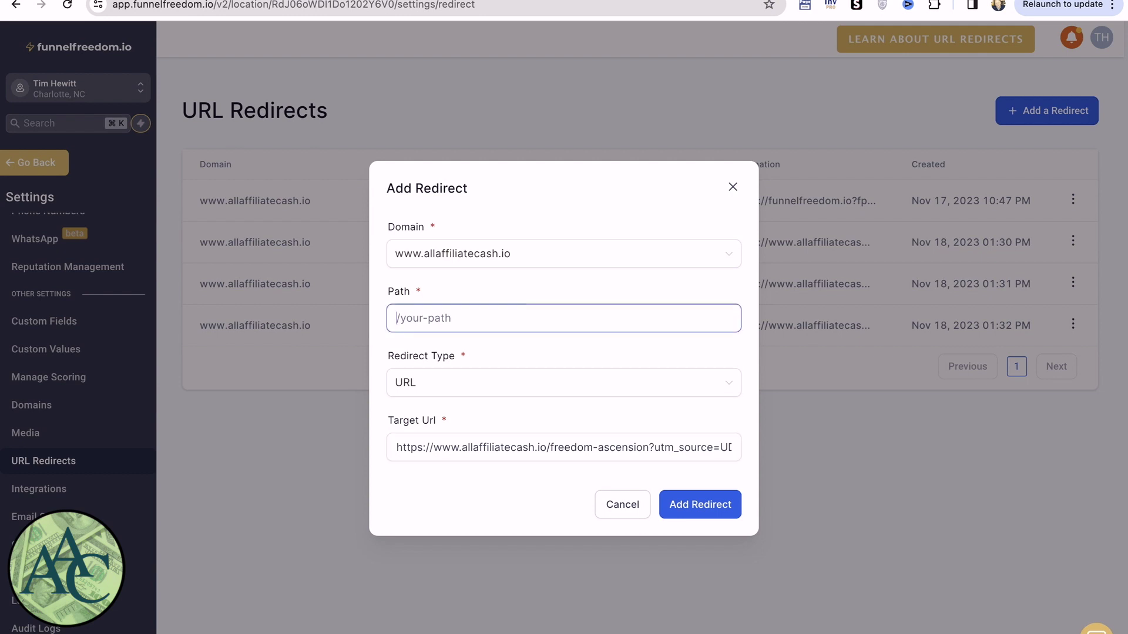
type("/freedom-ascension-solo3")
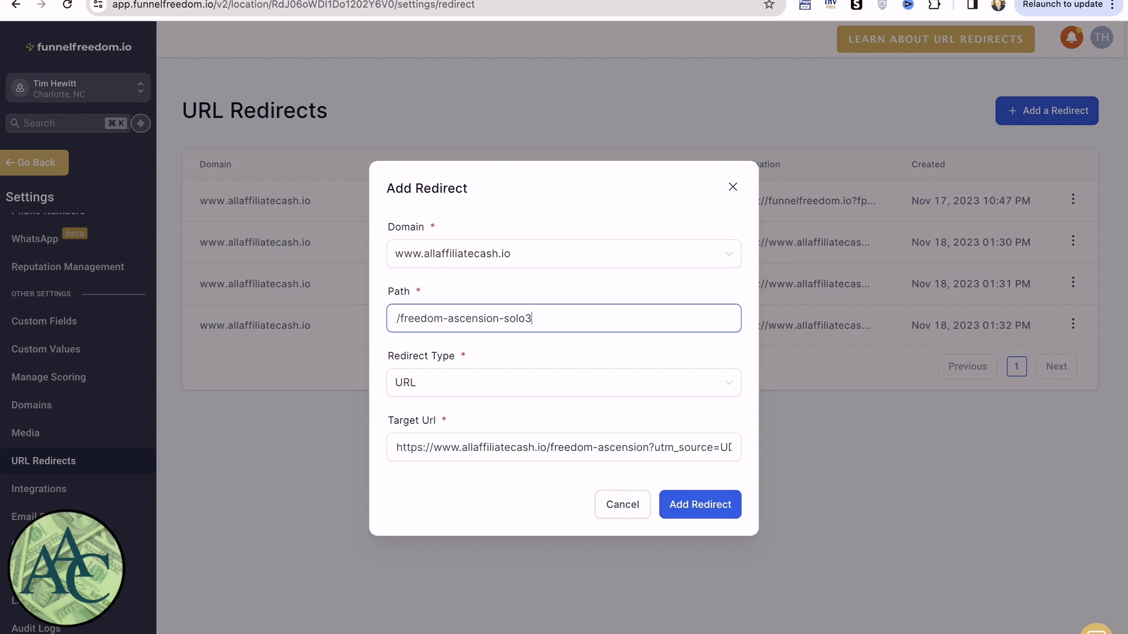
key("Return")
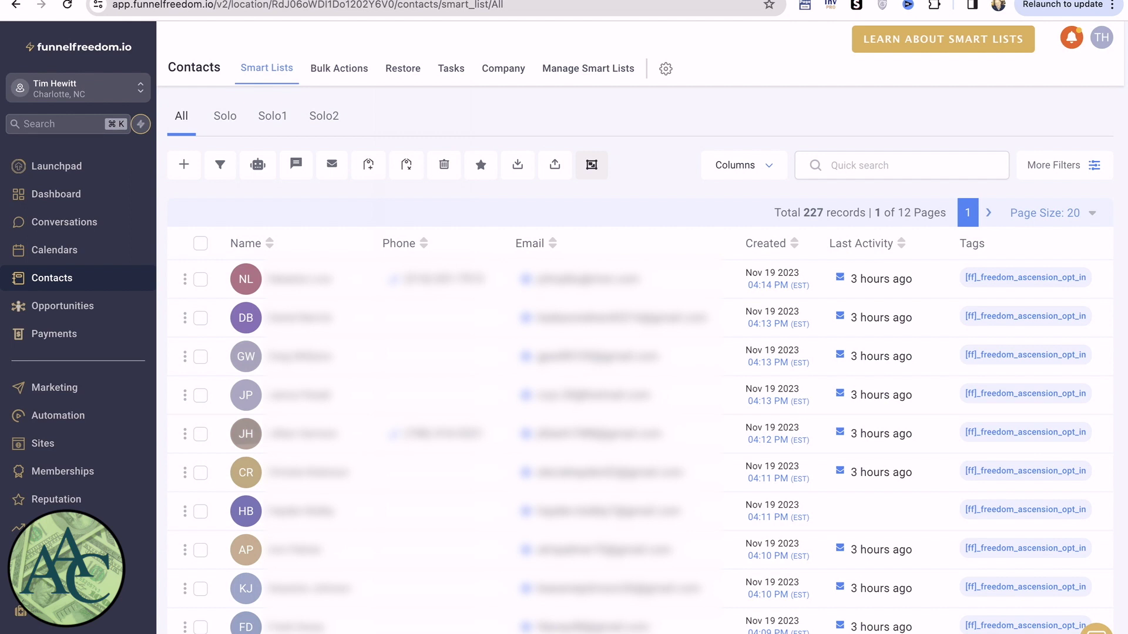
Step: Browse the Solo, Solo1 and Solo2 smart lists, then return to All contacts
left_click(225, 116)
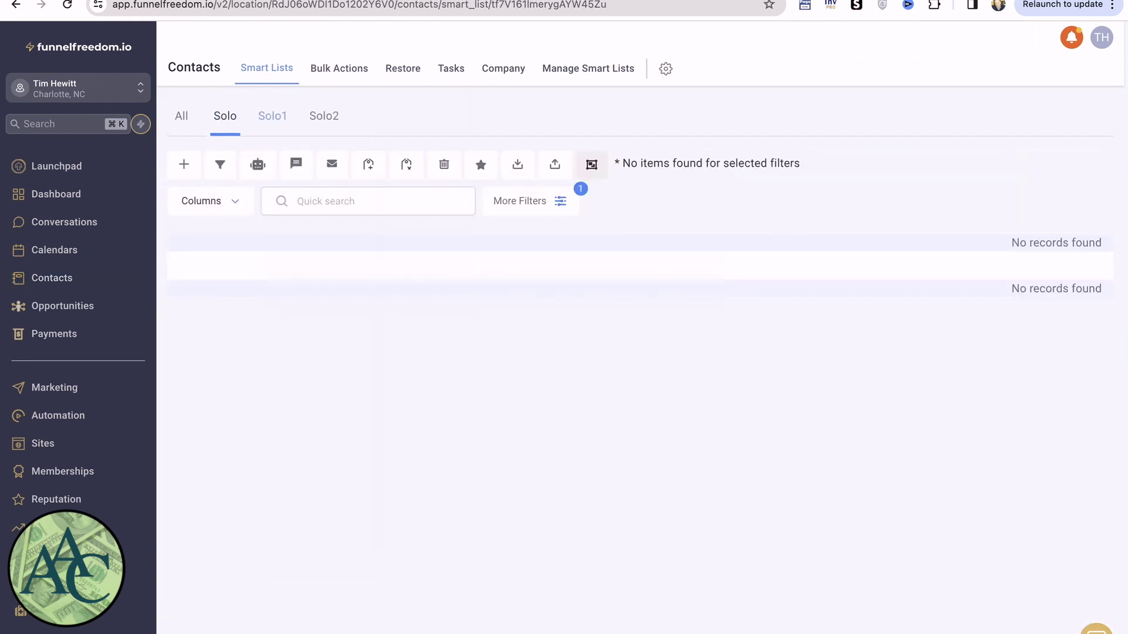
left_click(272, 116)
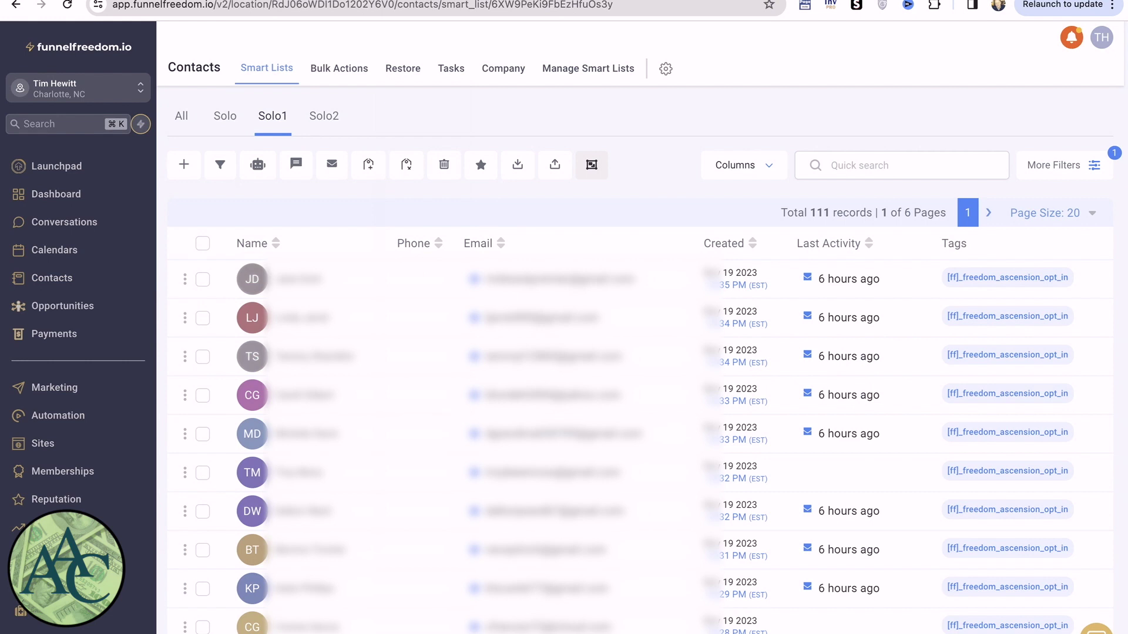
left_click(324, 115)
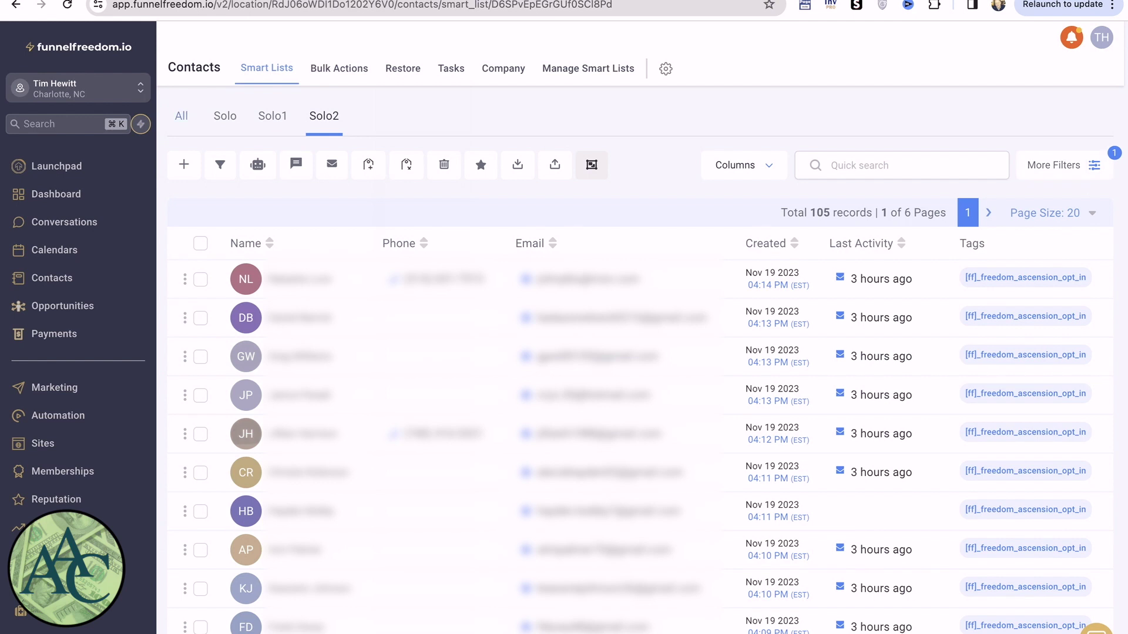
left_click(51, 277)
Step: Filter contacts by Attribution Medium containing the pasted medium value
left_click(1064, 165)
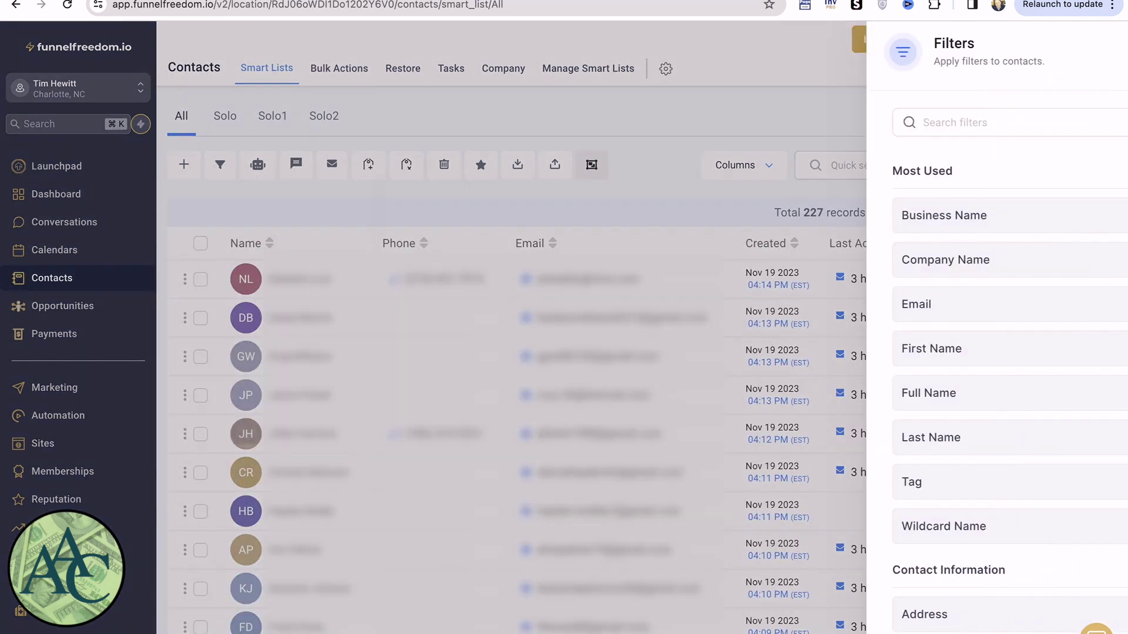
scroll(972, 361, "down", 20)
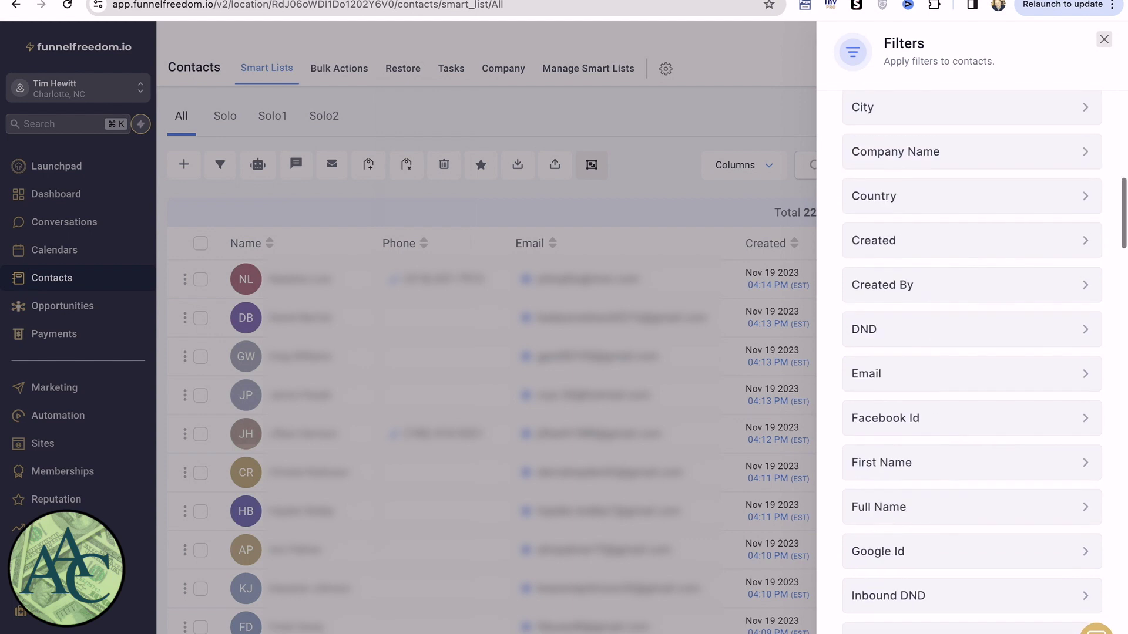
scroll(971, 360, "down", 20)
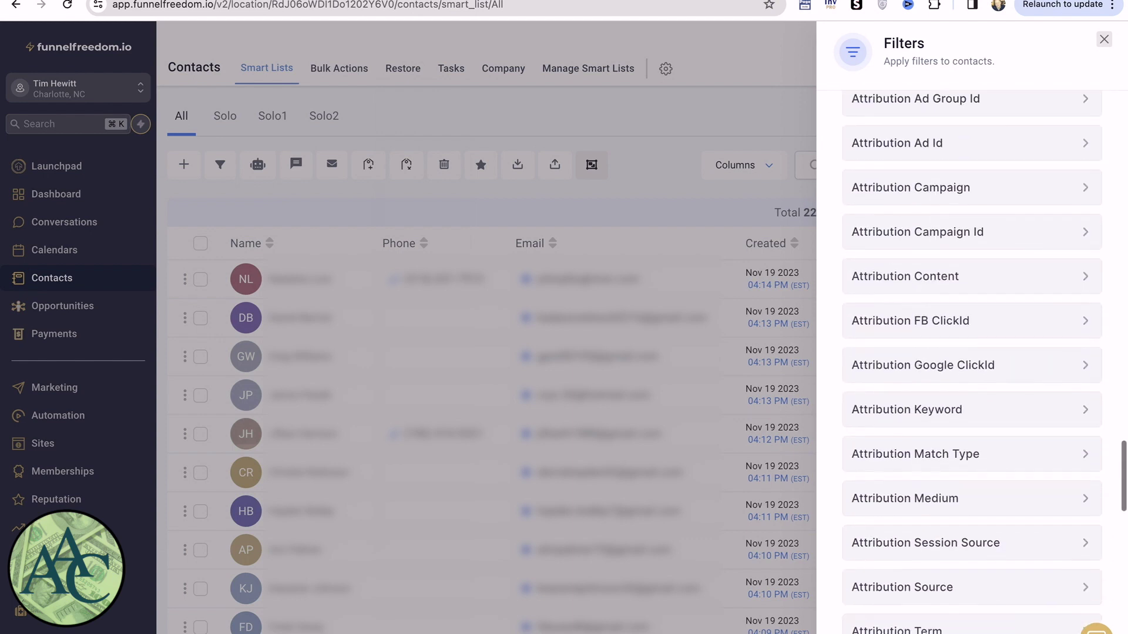
scroll(972, 361, "up", 11)
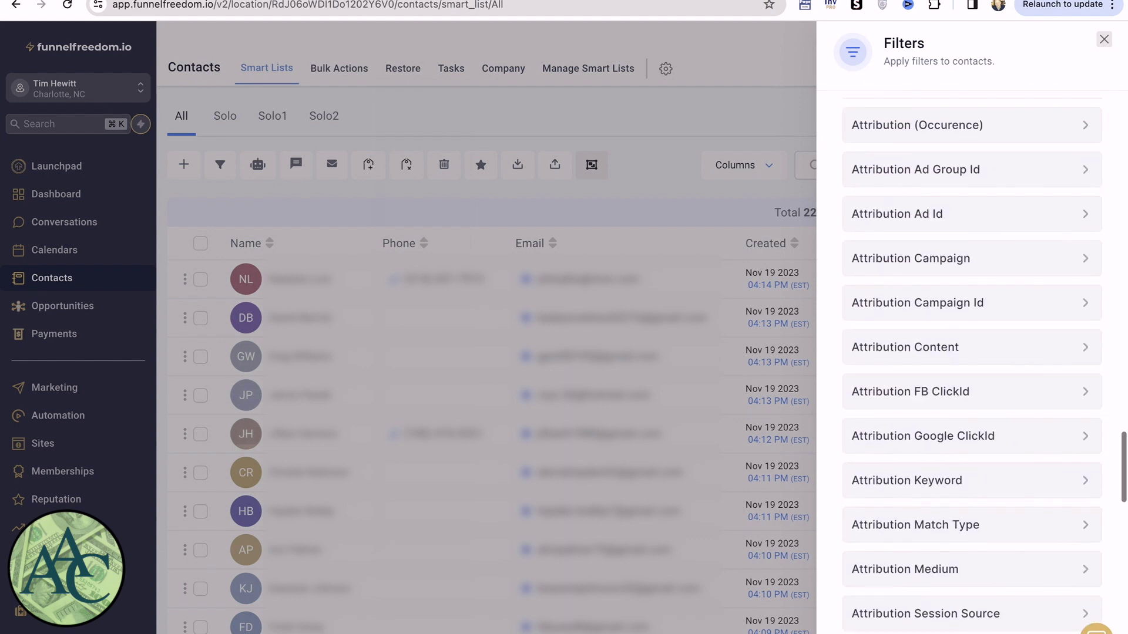
scroll(972, 361, "down", 6)
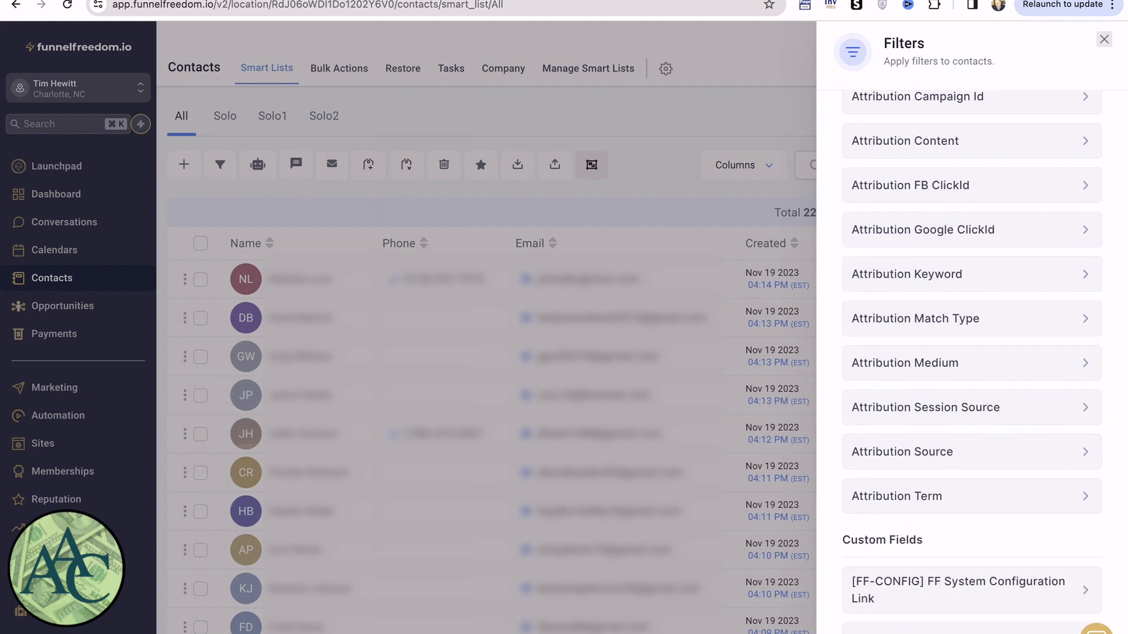
left_click(972, 362)
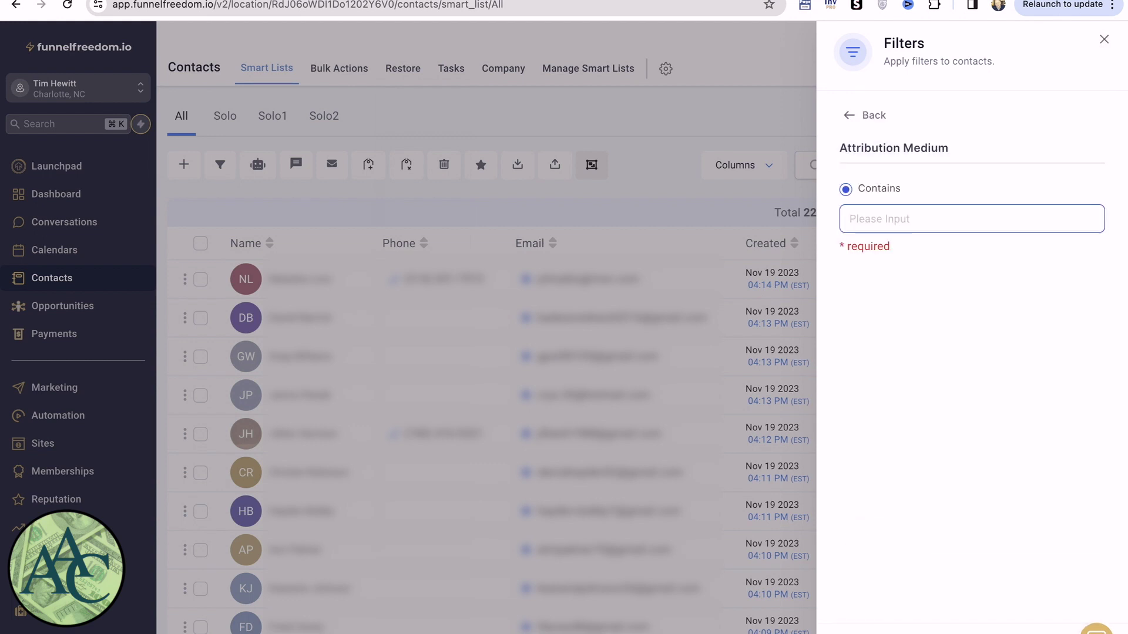
type("Farzana")
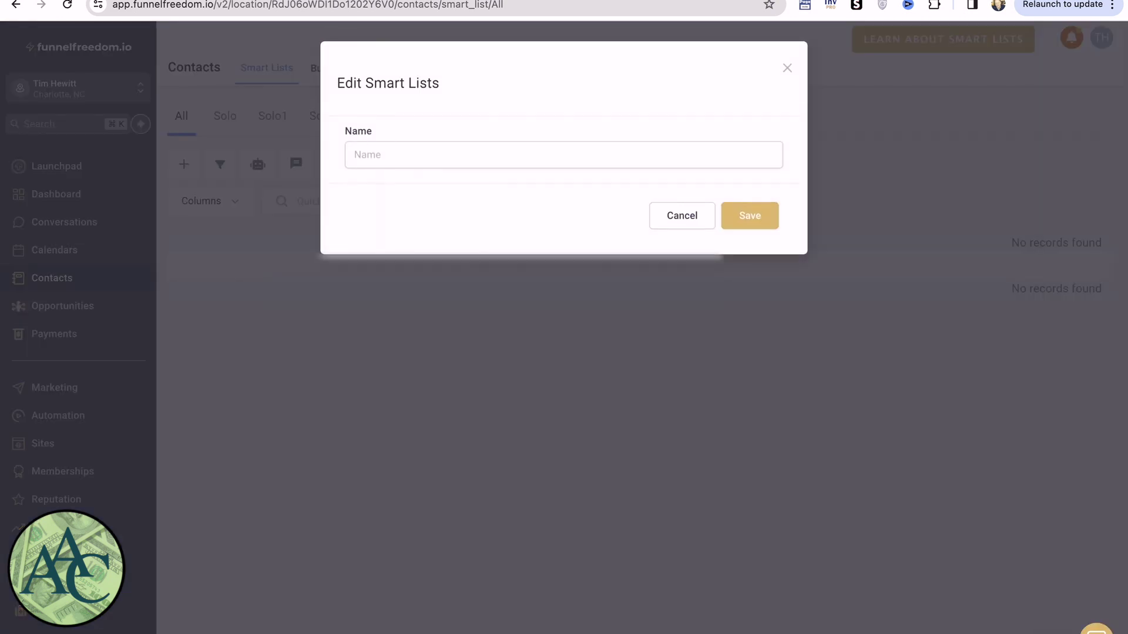
Step: Name the filtered smart list Solo3 and save it
left_click(412, 154)
type("Solo3")
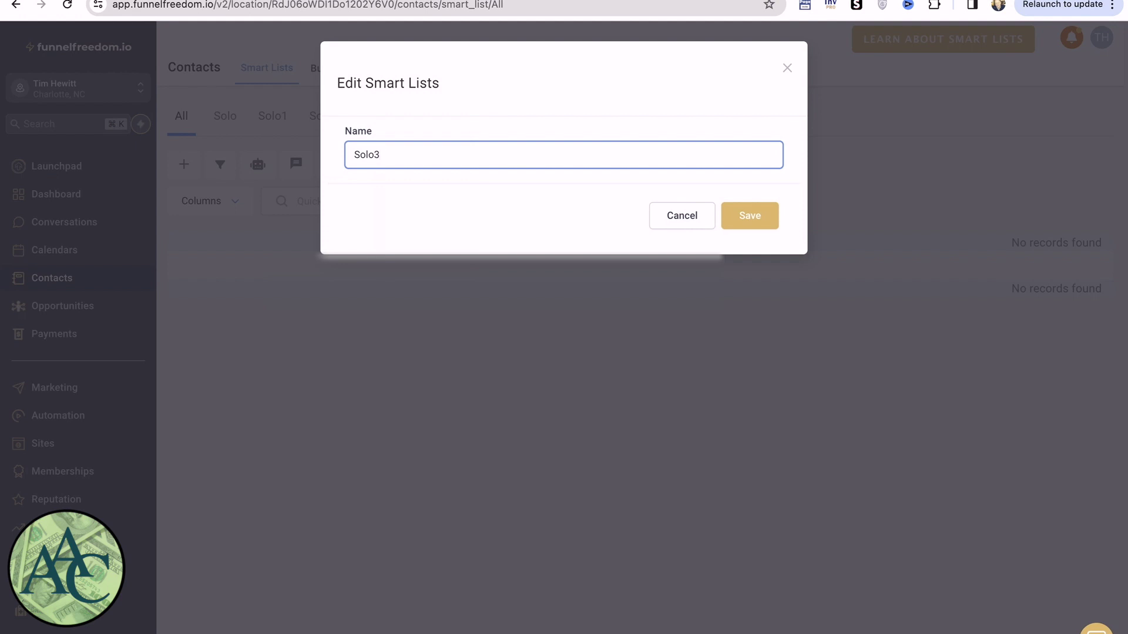
key("Return")
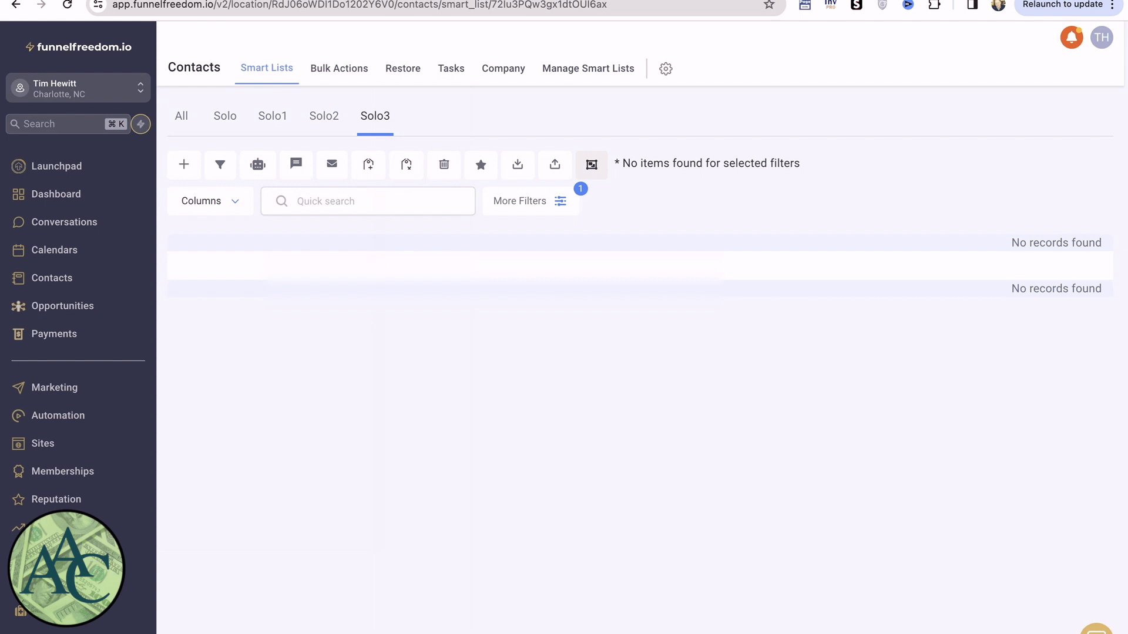
Step: Check Solo1, return to the All list, and open the first contact's record
left_click(272, 115)
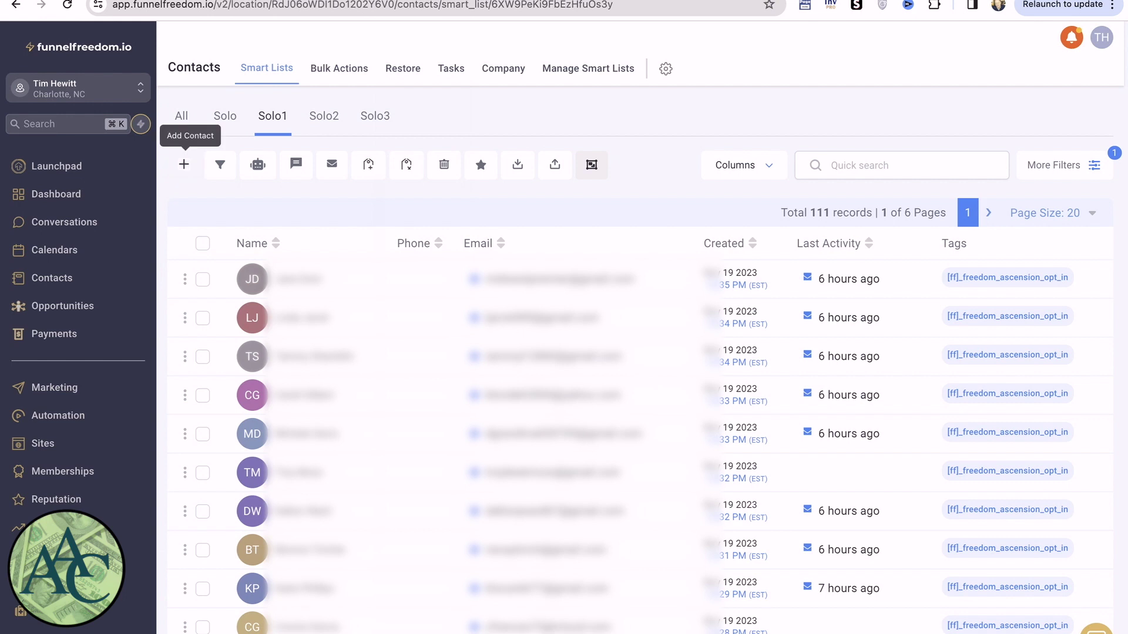
left_click(181, 116)
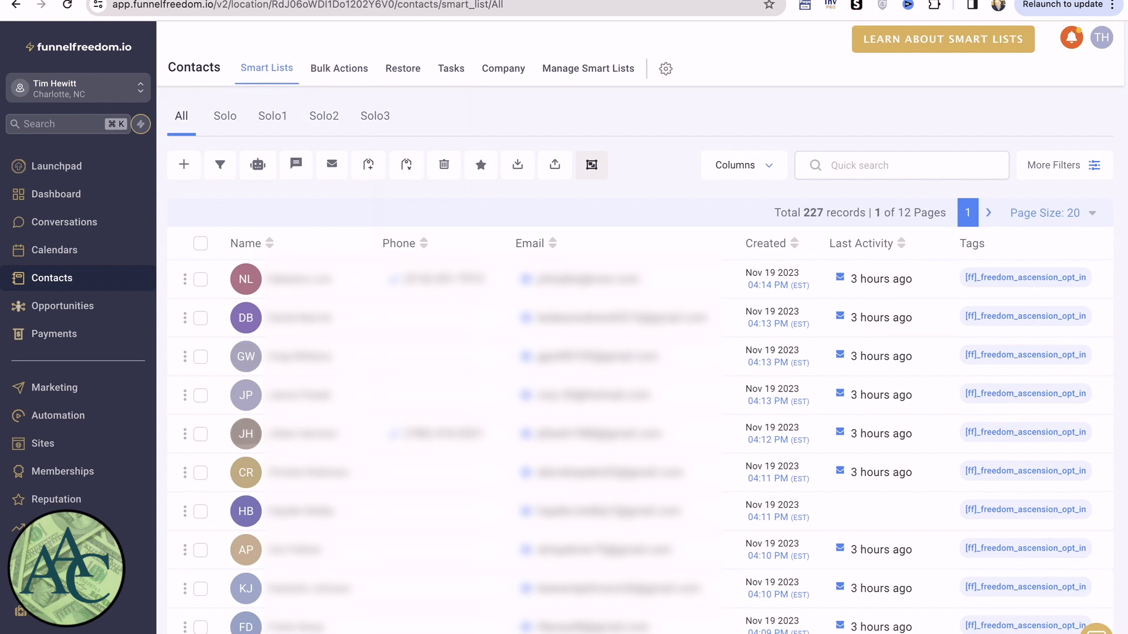
left_click(300, 279)
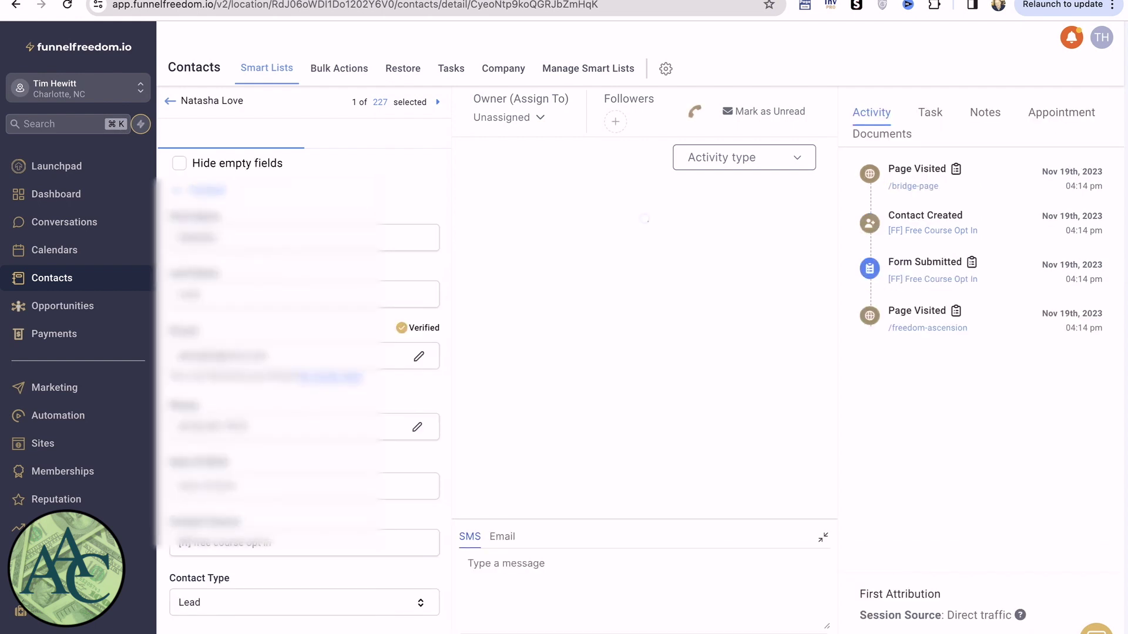
Step: Review the contact's record, then open the attribution Source Report
mouse_move(1019, 615)
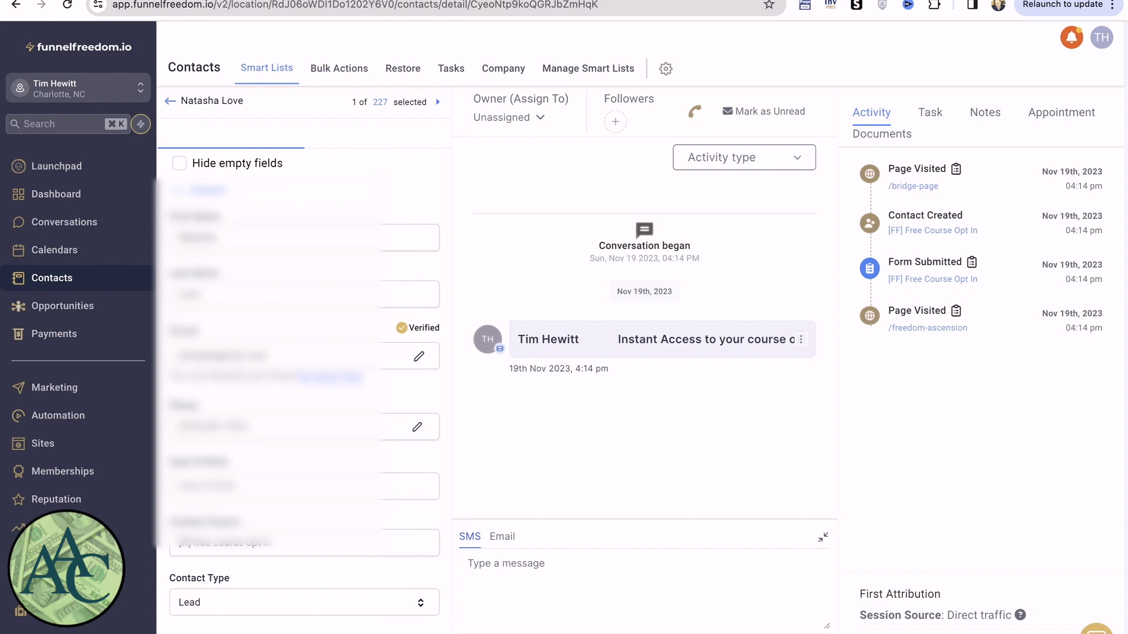
left_click(19, 528)
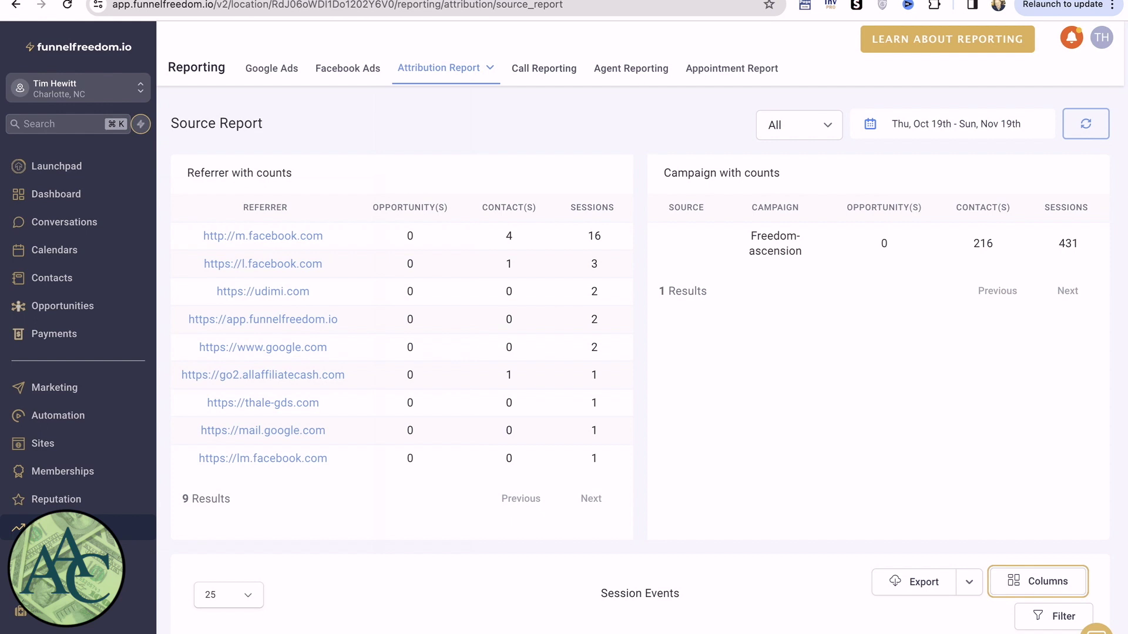
Step: Scroll through the Session Events table for the Freedom-ascension visits
scroll(646, 369, "down", 15)
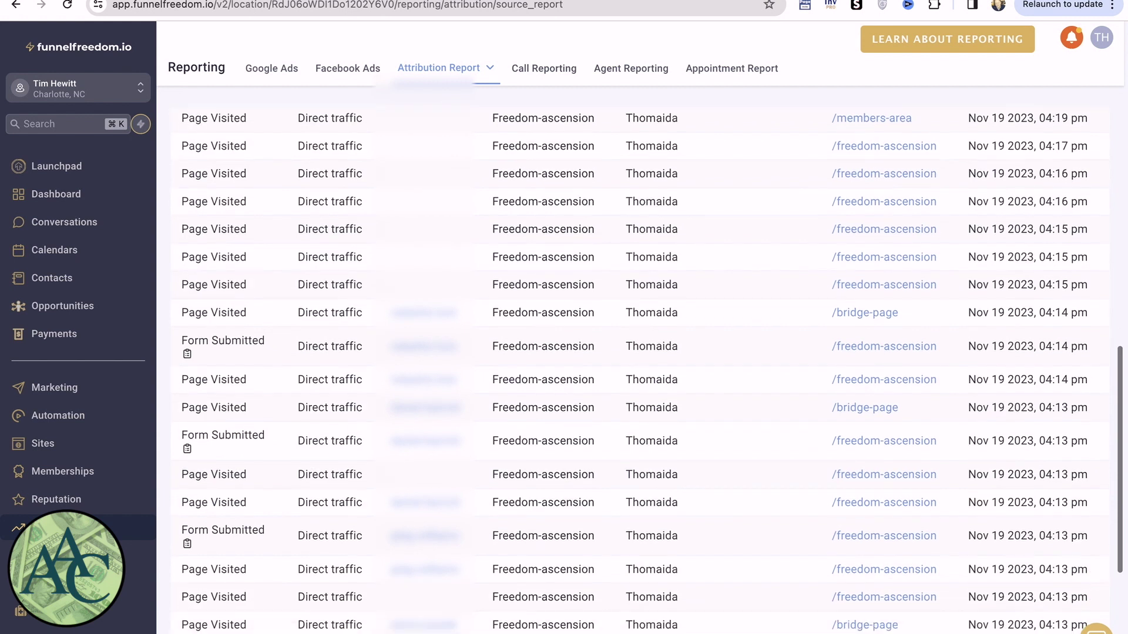
scroll(646, 369, "down", 5)
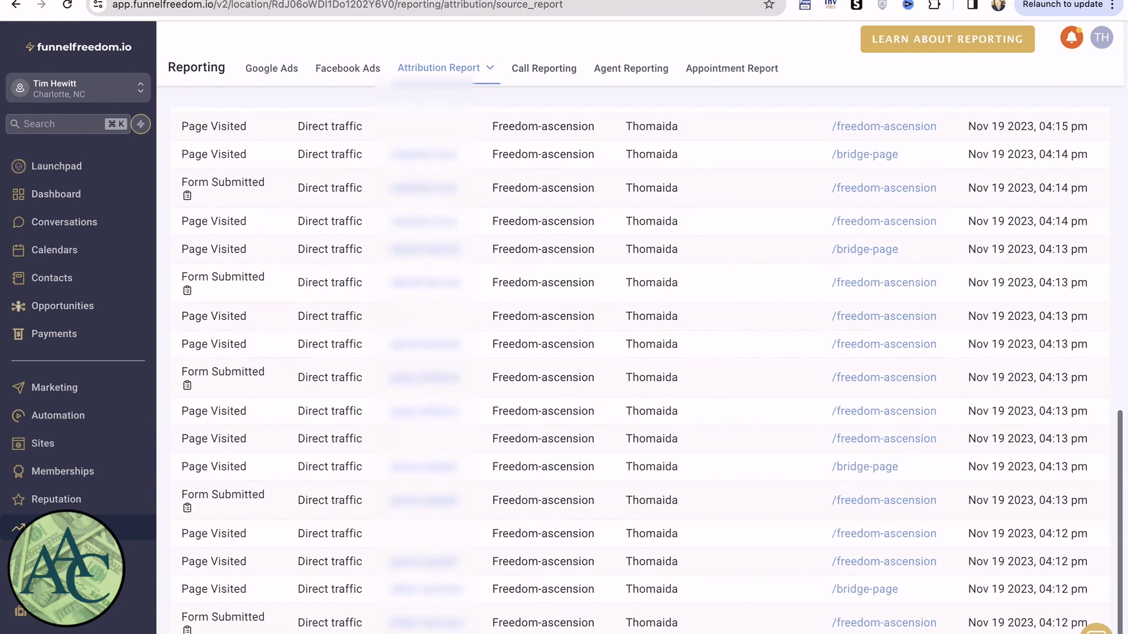
scroll(646, 368, "up", 1)
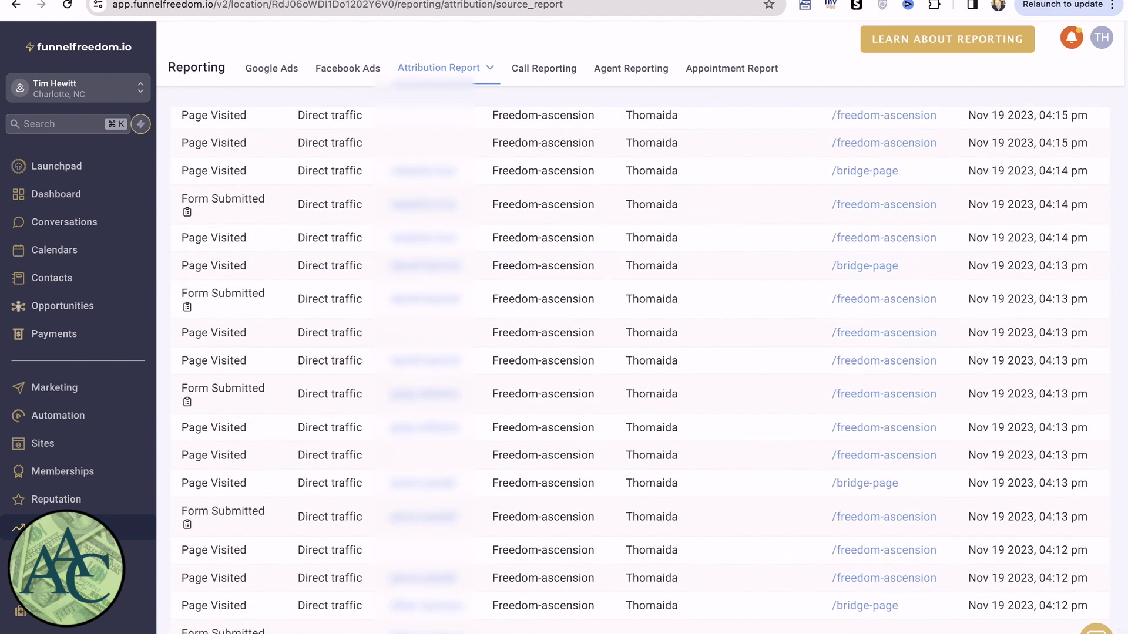
scroll(646, 369, "up", 1)
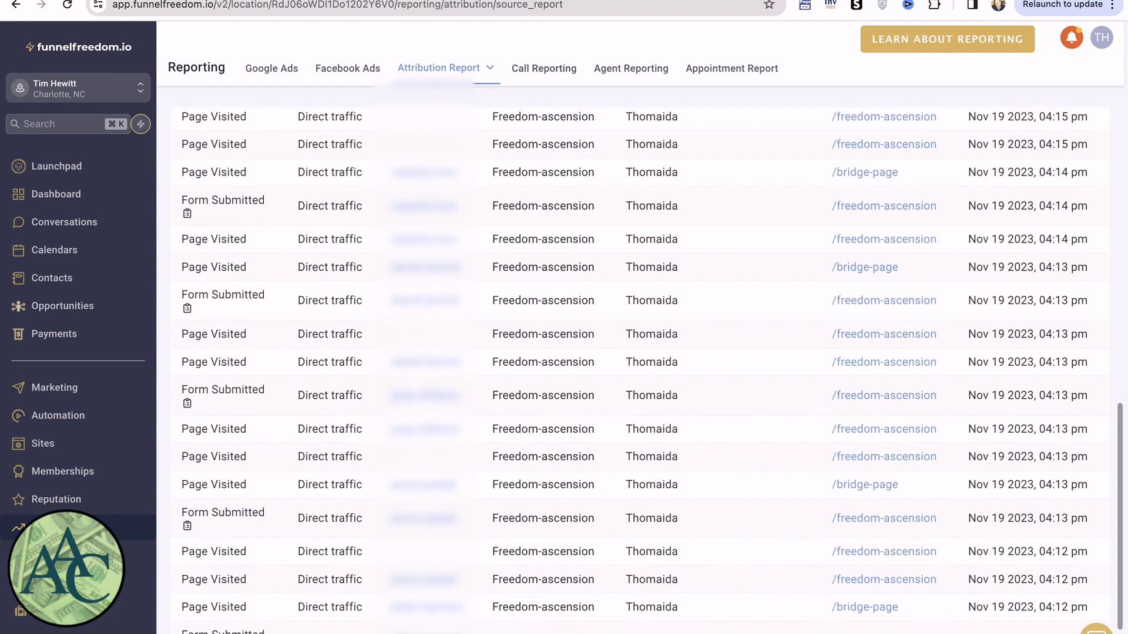
scroll(646, 369, "up", 4)
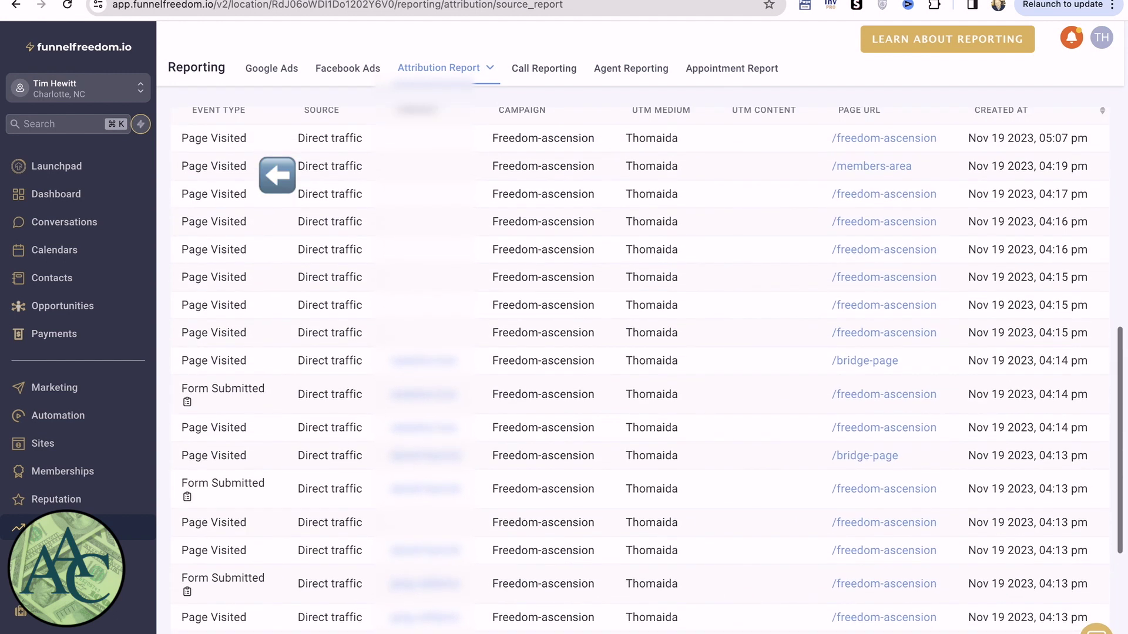
scroll(646, 369, "up", 1)
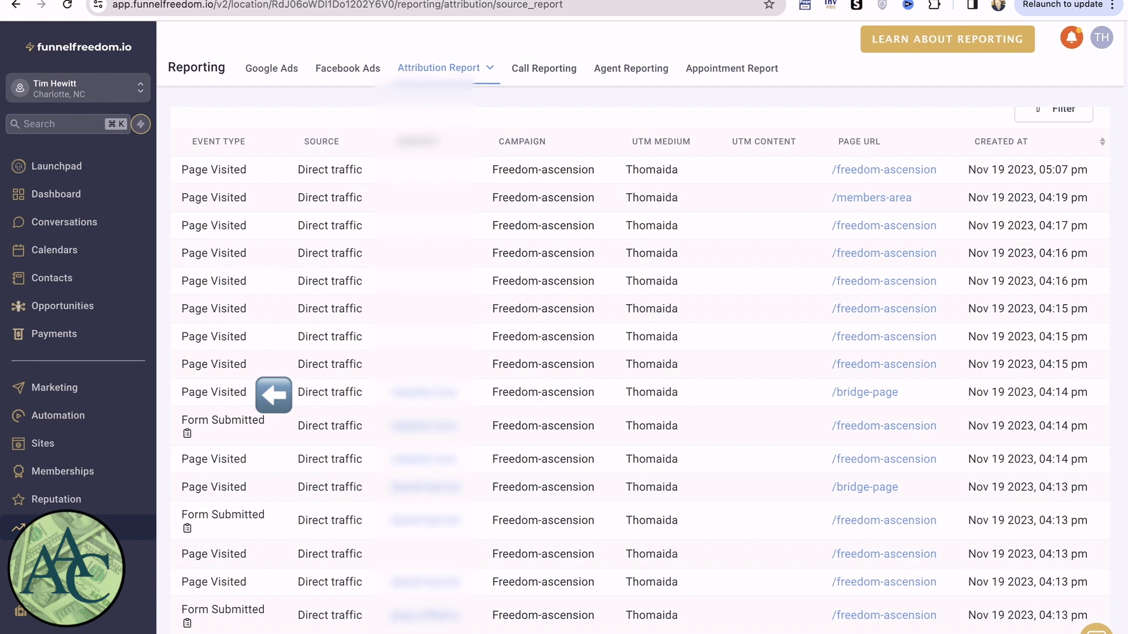
scroll(273, 395, "up", 3)
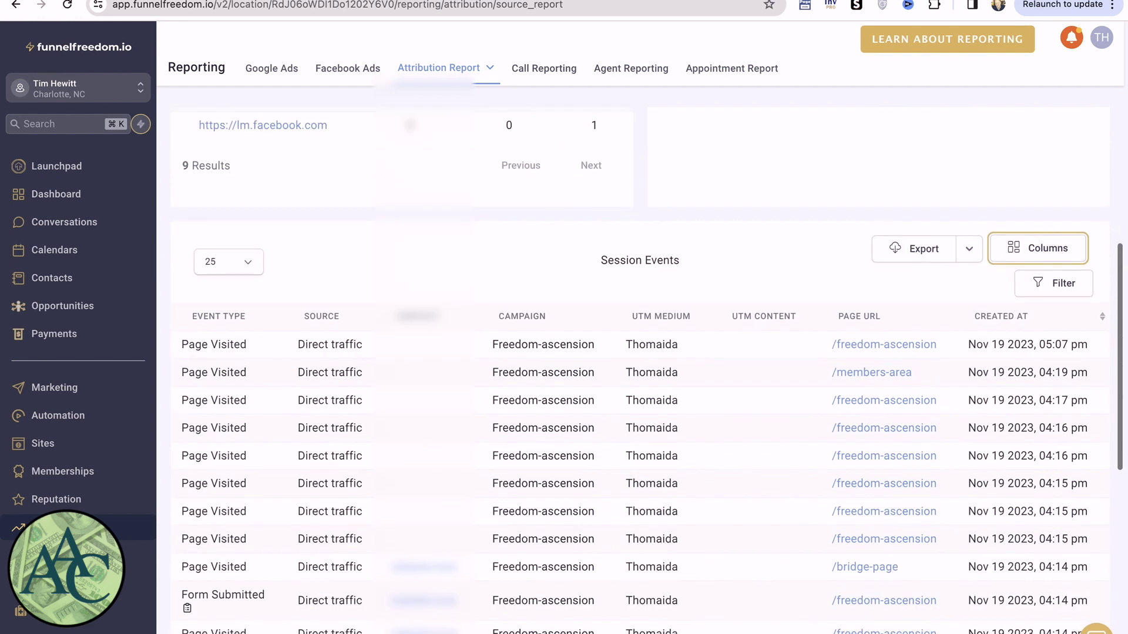